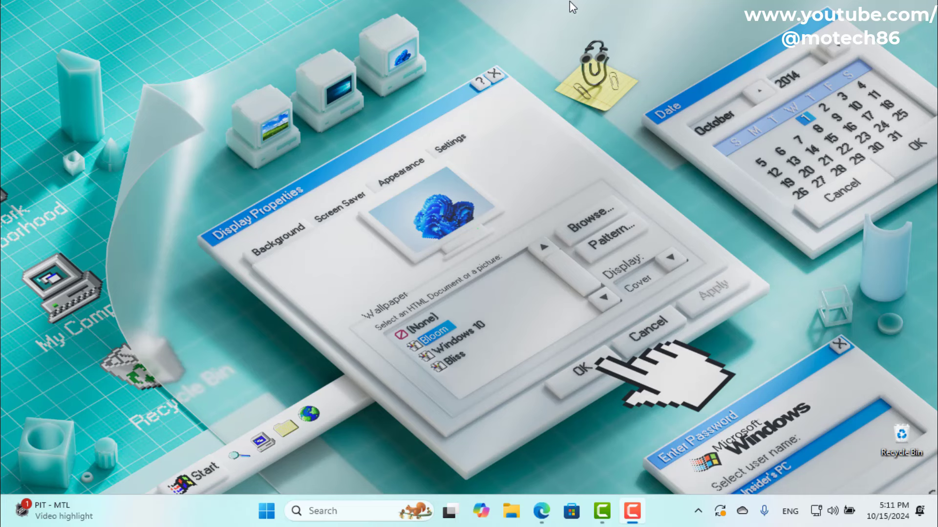
Switch to Edge, read through the known issues table for Windows 11, version 24H2, and return to the desktop
mouse_move(541, 511)
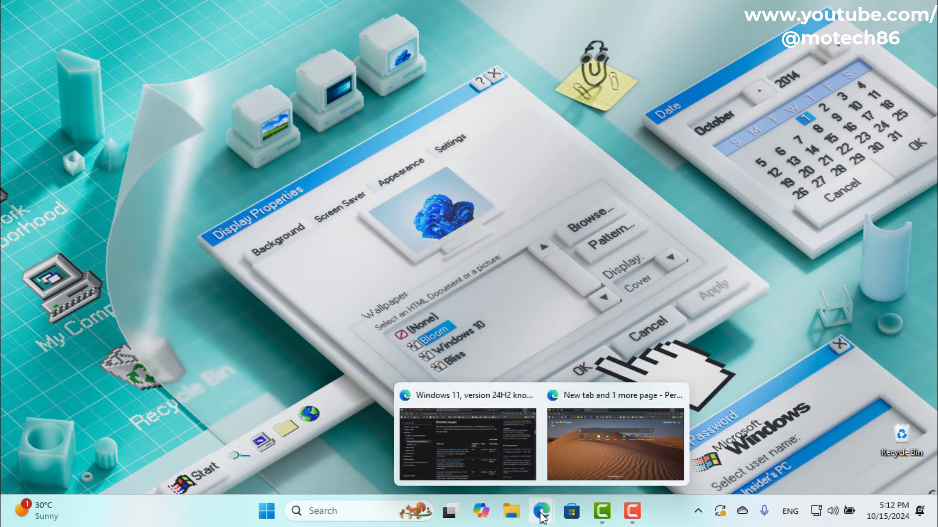
left_click(491, 464)
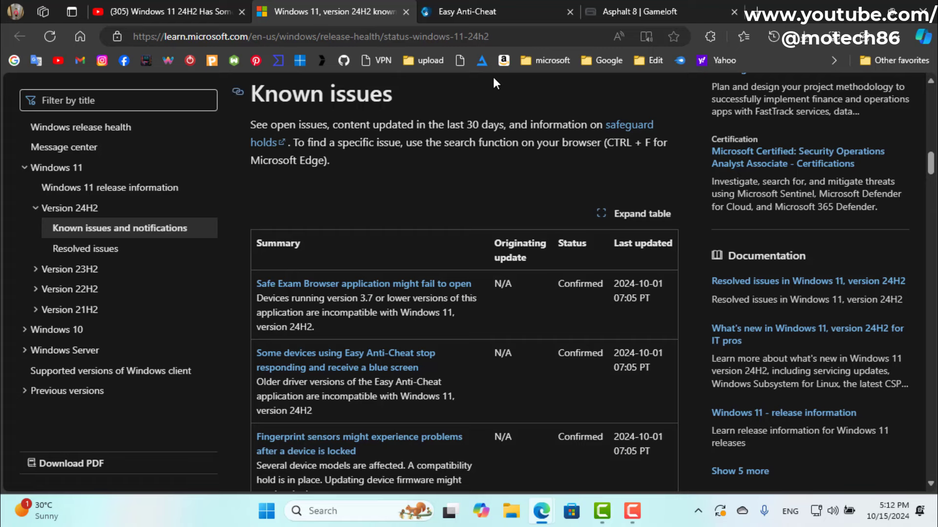
scroll(526, 123, "down", 7)
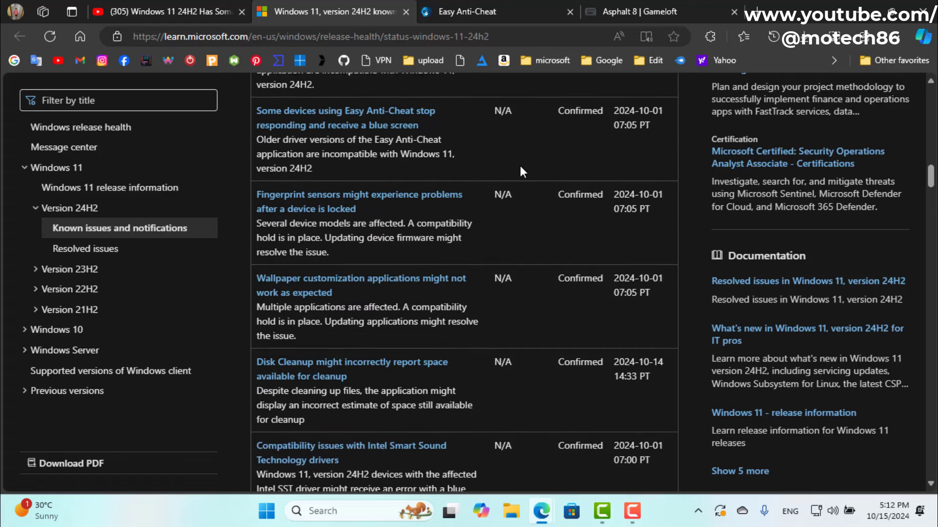
scroll(519, 178, "up", 6)
scroll(520, 191, "down", 9)
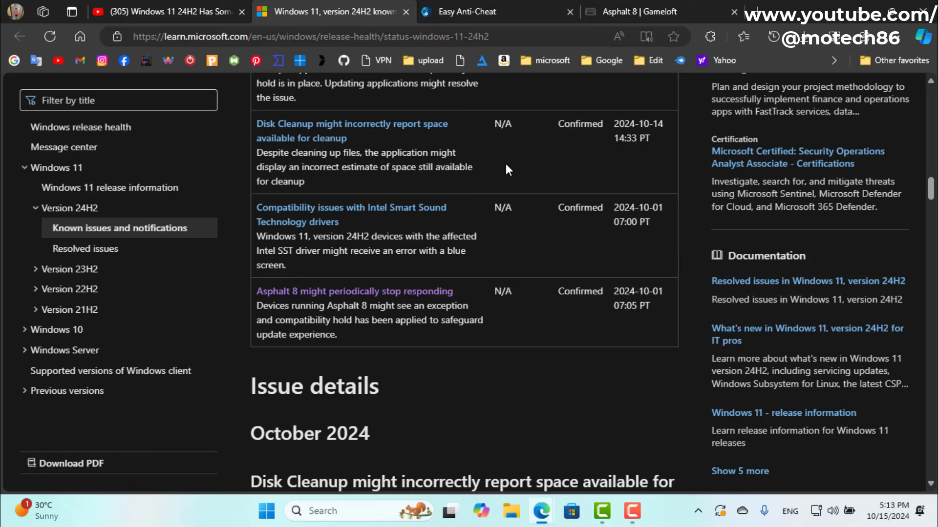
scroll(511, 129, "down", 3)
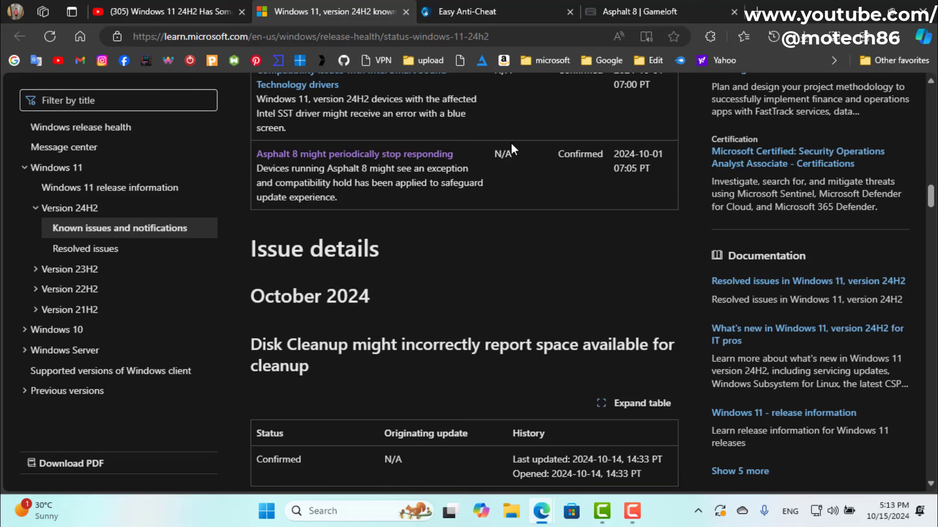
key("super+d")
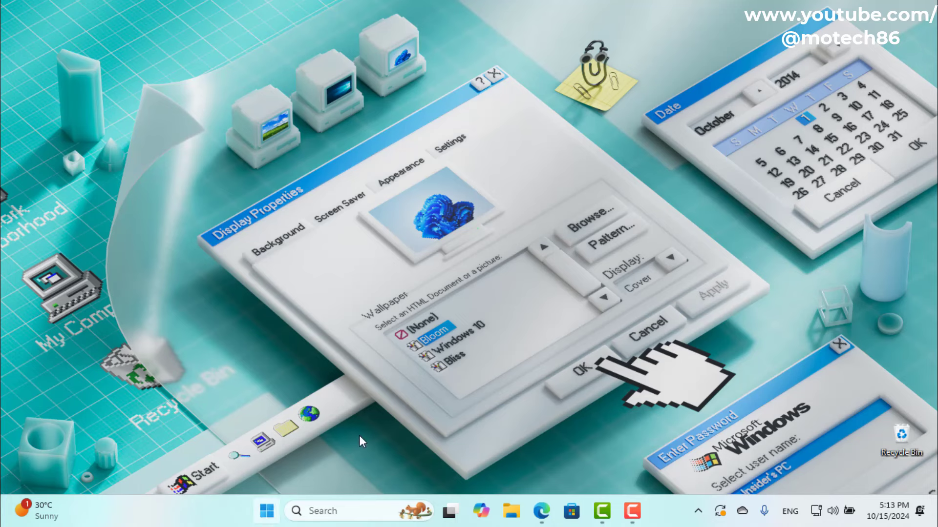
Open the Temporary files page in the Storage section of Windows Settings and maximize the window
left_click(267, 511)
left_click(611, 466)
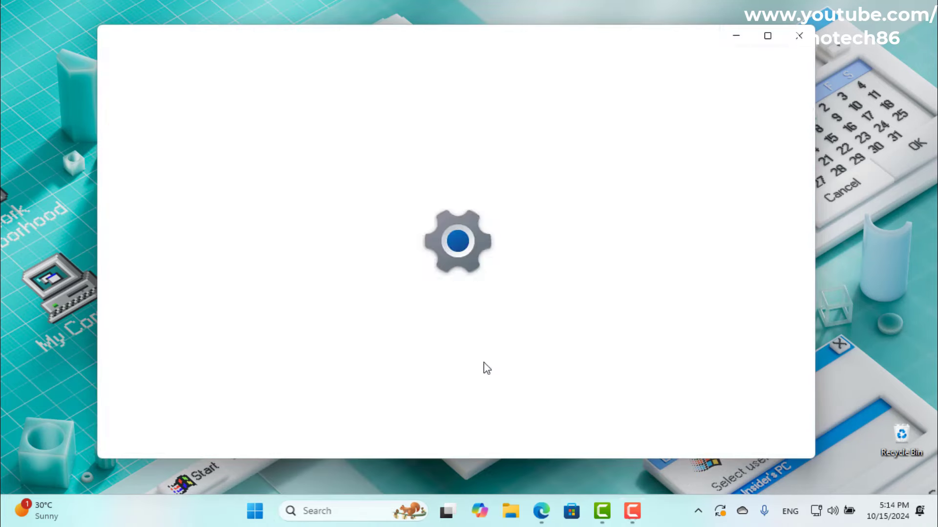
scroll(440, 269, "down", 3)
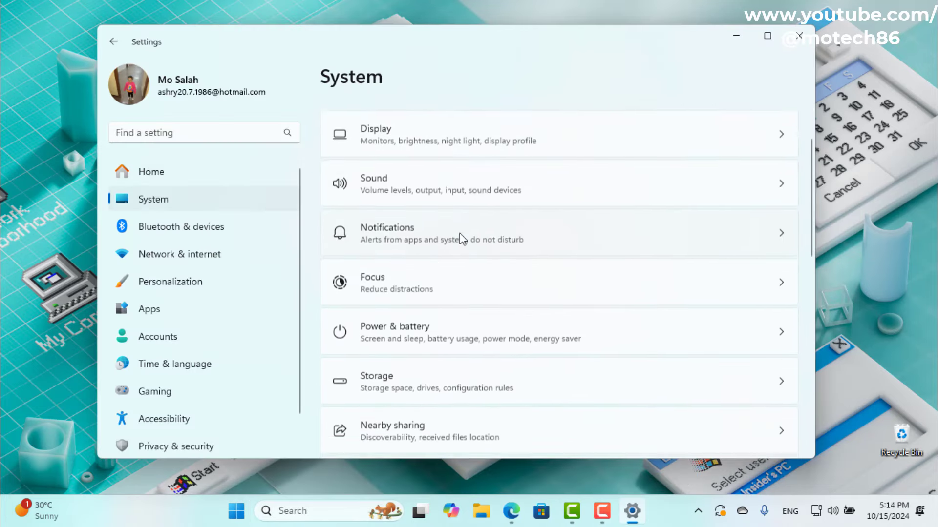
left_click(429, 304)
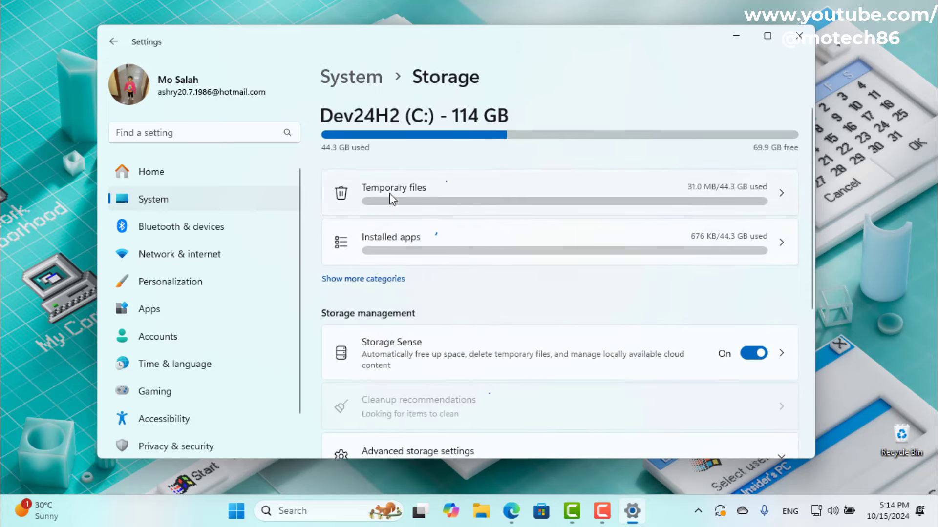
left_click(411, 190)
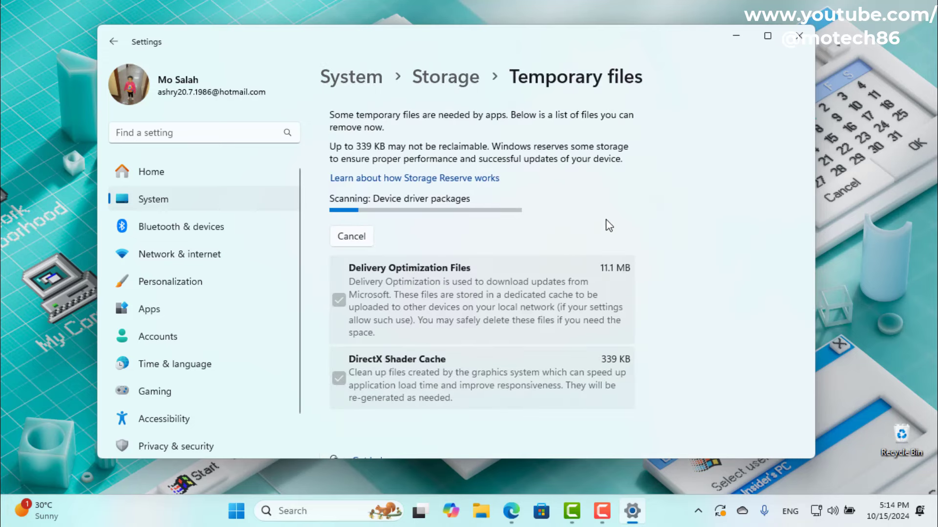
left_click(763, 39)
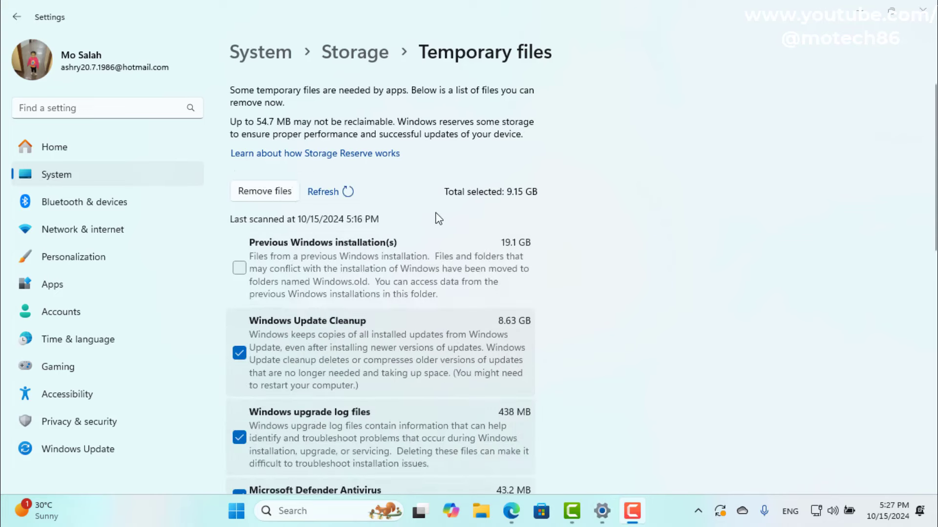
Review the removable temporary file categories and select Previous Windows installation(s) for removal
scroll(456, 257, "down", 2)
scroll(456, 257, "down", 1)
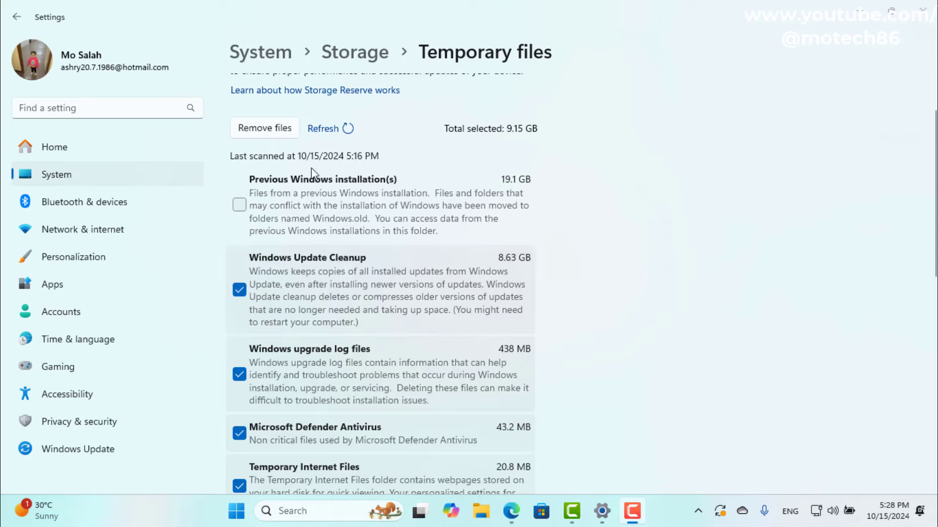
scroll(352, 317, "down", 4)
scroll(375, 389, "up", 1)
scroll(374, 388, "down", 1)
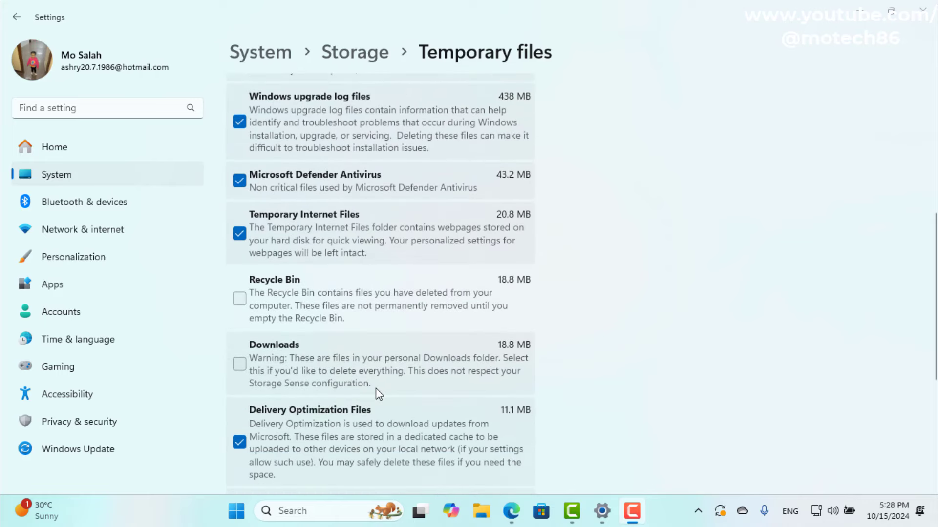
scroll(318, 333, "up", 6)
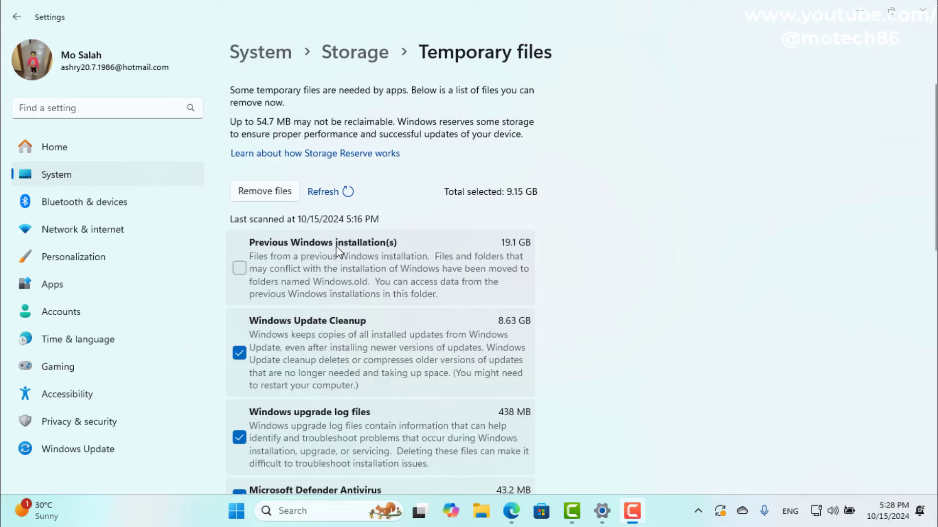
left_click(239, 268)
Add the Recycle Bin to the selection, leaving Downloads out, and remove the selected temporary files
scroll(362, 302, "down", 5)
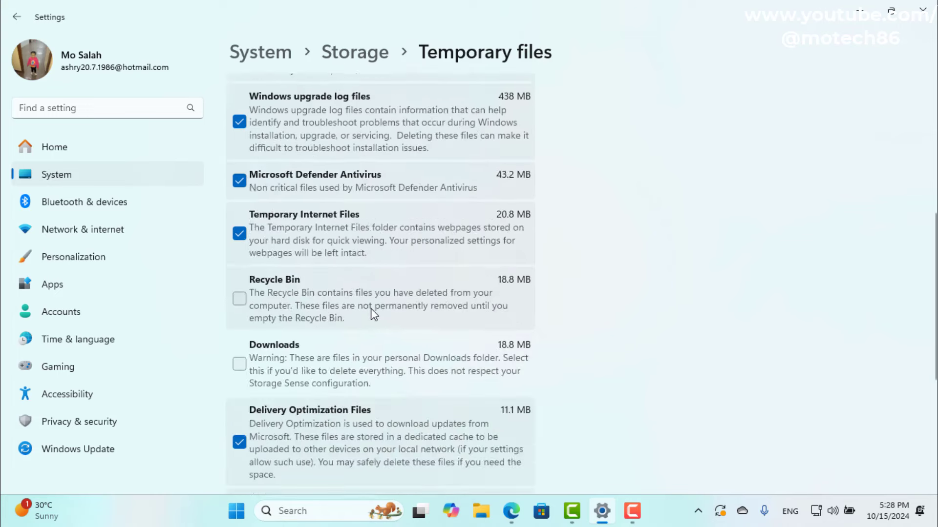
scroll(337, 229, "up", 3)
scroll(273, 274, "down", 3)
left_click(239, 301)
scroll(300, 299, "down", 3)
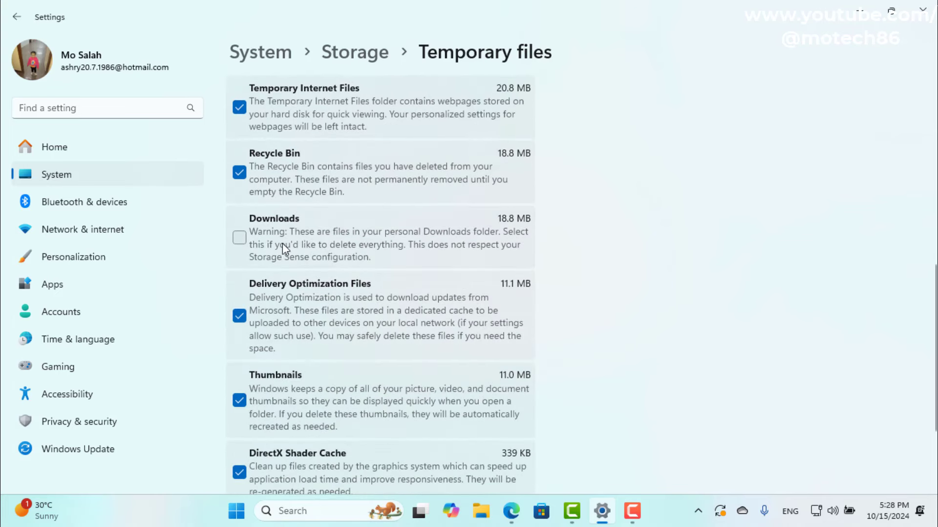
scroll(333, 246, "down", 1)
scroll(341, 293, "up", 10)
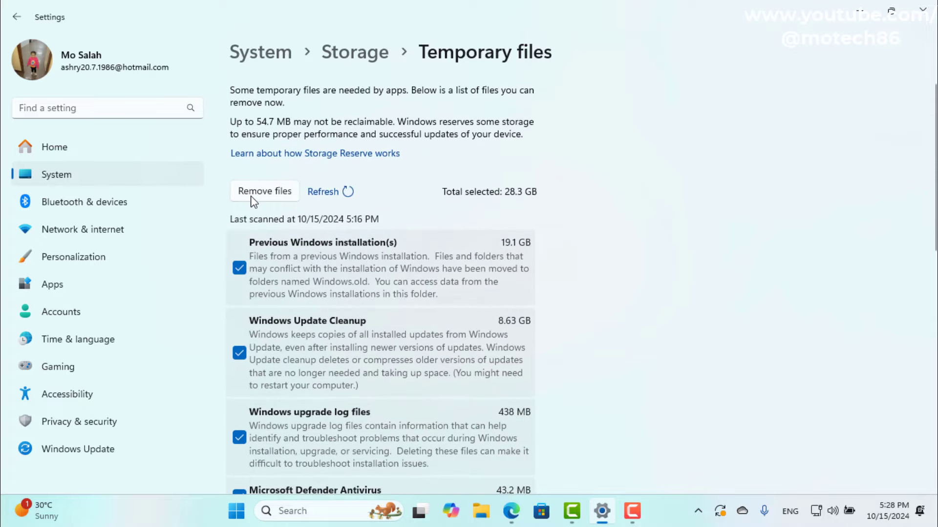
left_click(253, 198)
left_click(412, 292)
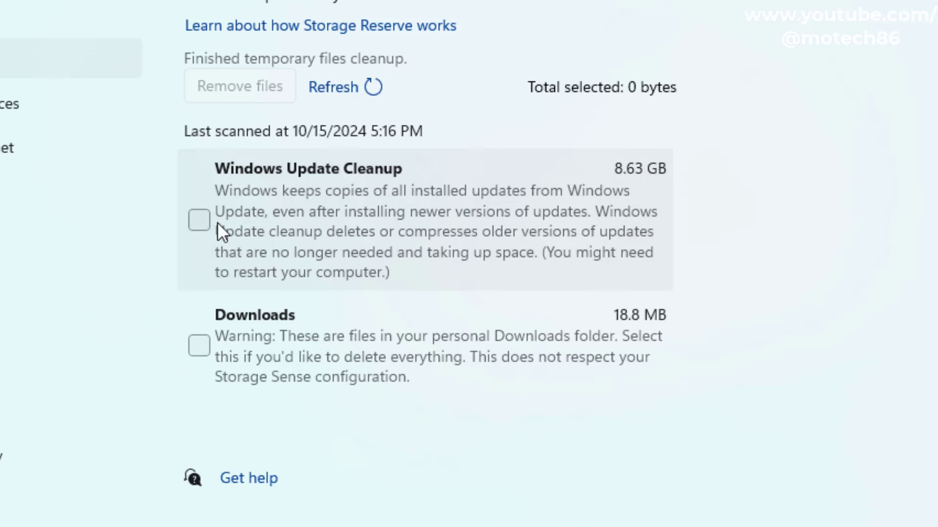
Remove the remaining Windows Update Cleanup files and close Settings
left_click(196, 224)
left_click(222, 93)
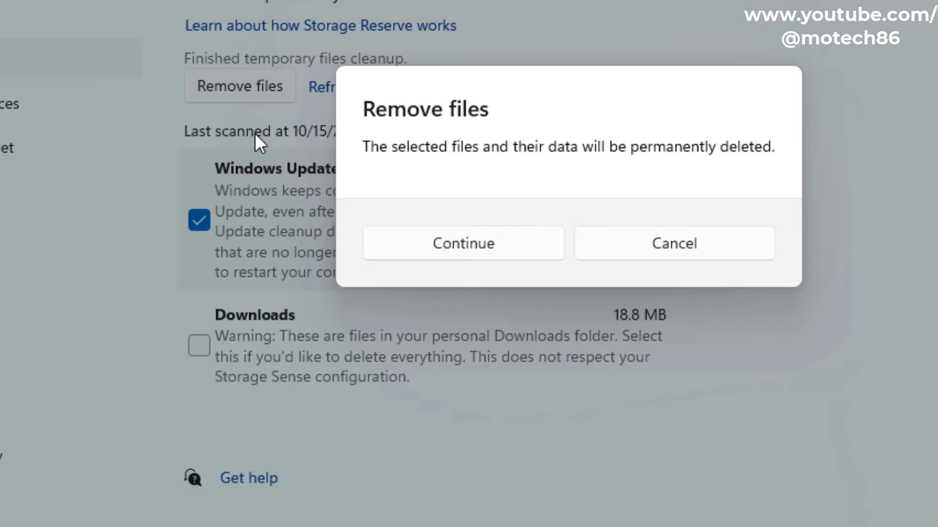
left_click(466, 244)
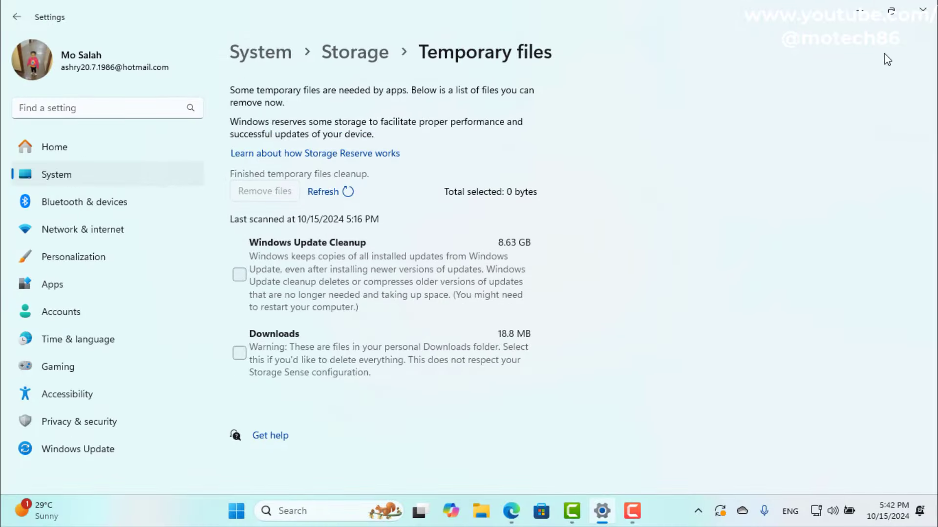
left_click(921, 9)
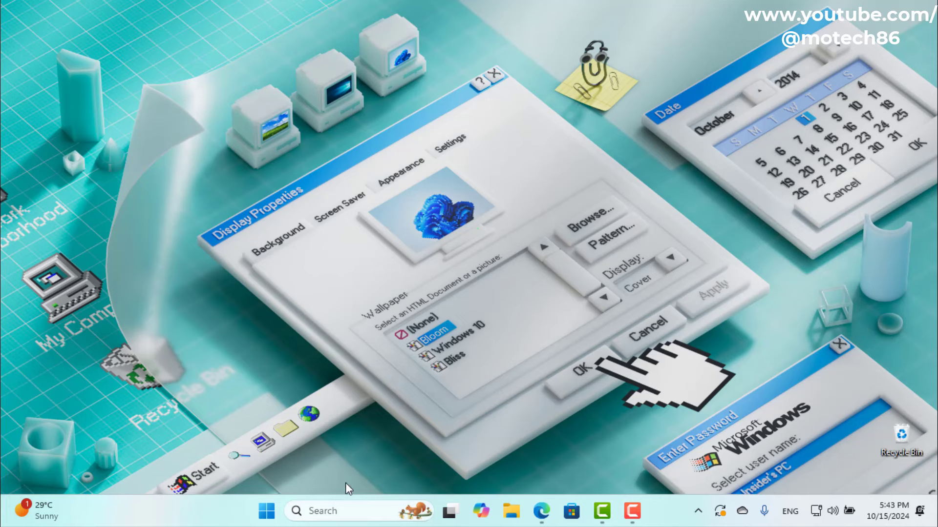
Open Command Prompt as administrator and run the system file scan with sfc /scannow
left_click(334, 512)
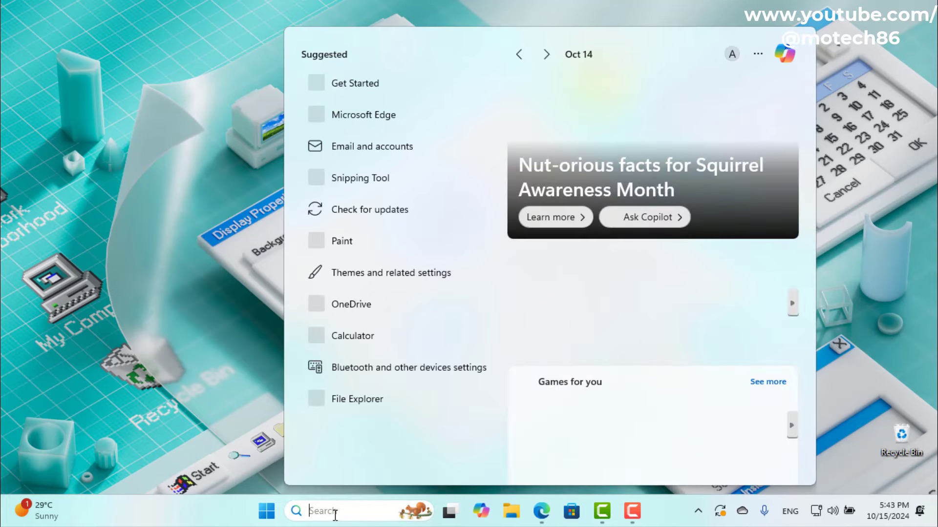
type("cmd")
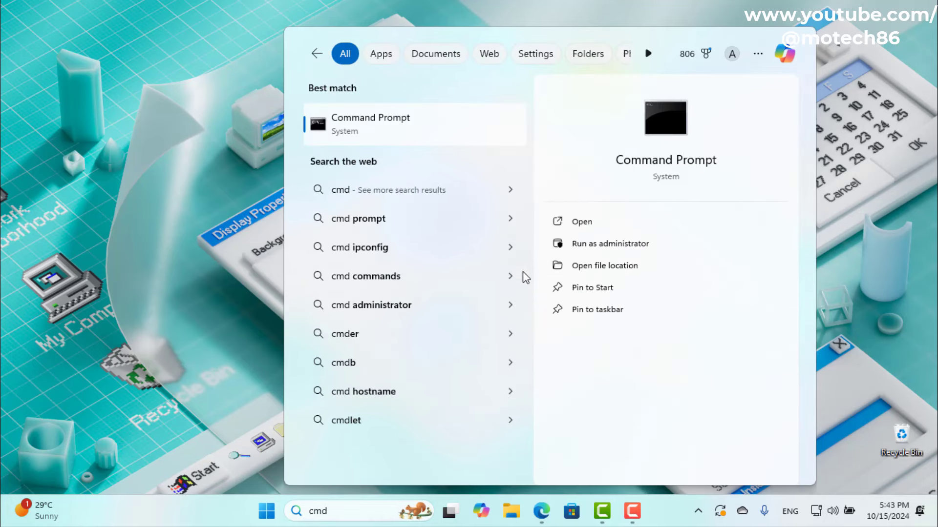
key("Return")
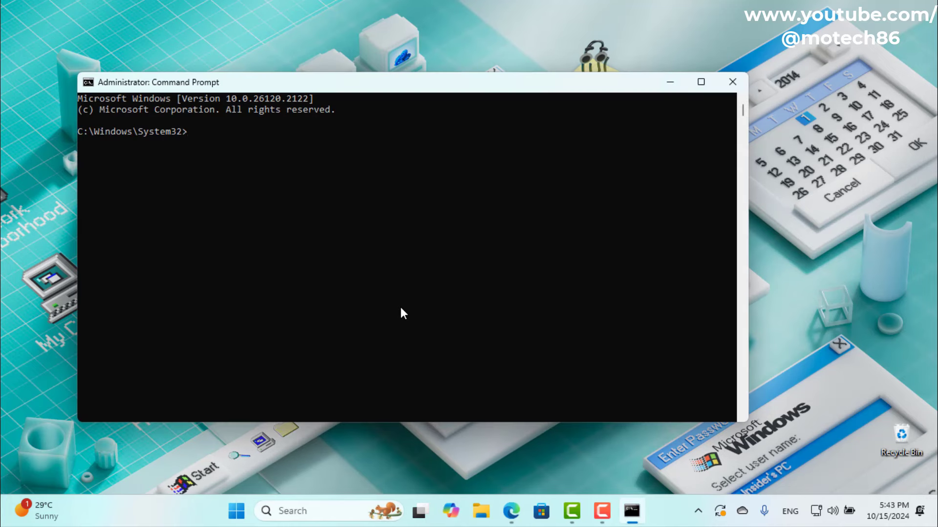
type("sfc /scannow")
key("Return")
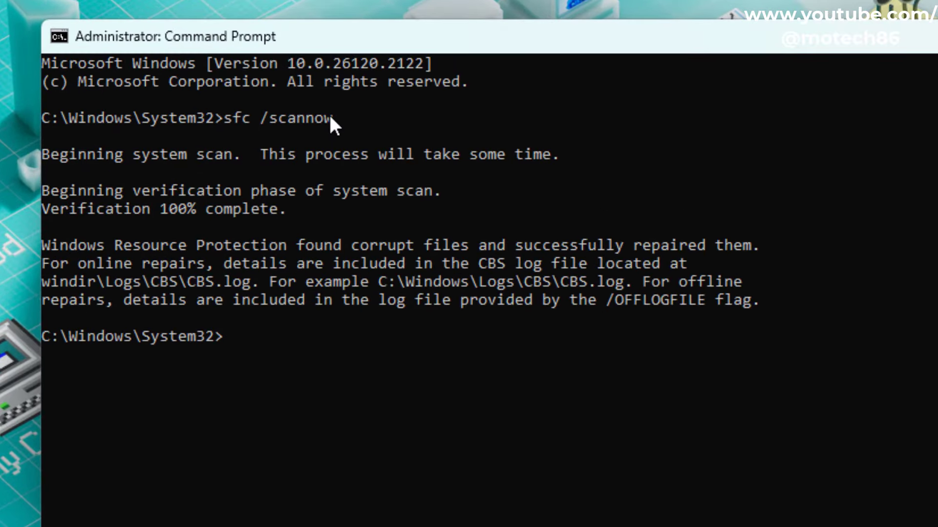
Copy the sfc /scannow command from the earlier output and run it a second time
left_click_drag(333, 123, 304, 124)
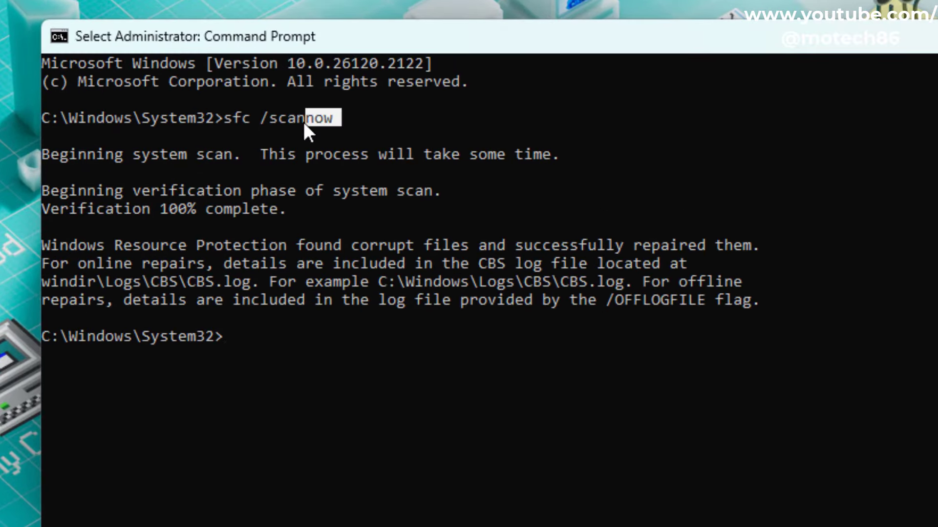
right_click(234, 126)
right_click(299, 341)
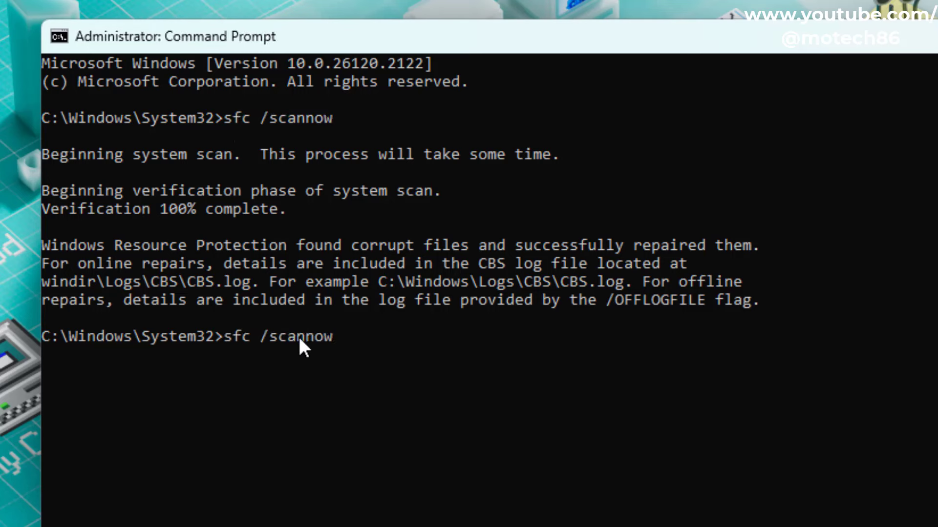
key("Return")
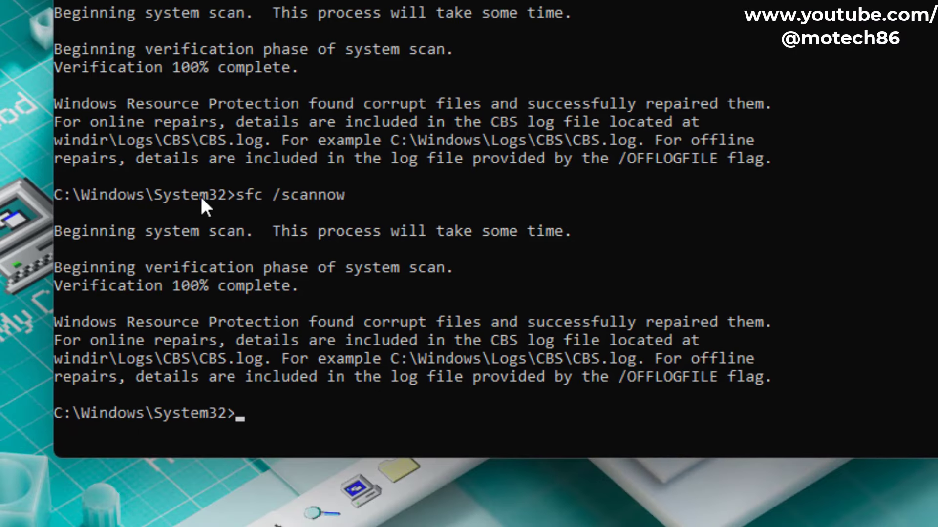
Examine and highlight the result message of the second system file scan, and close Command Prompt
scroll(410, 328, "down", 2)
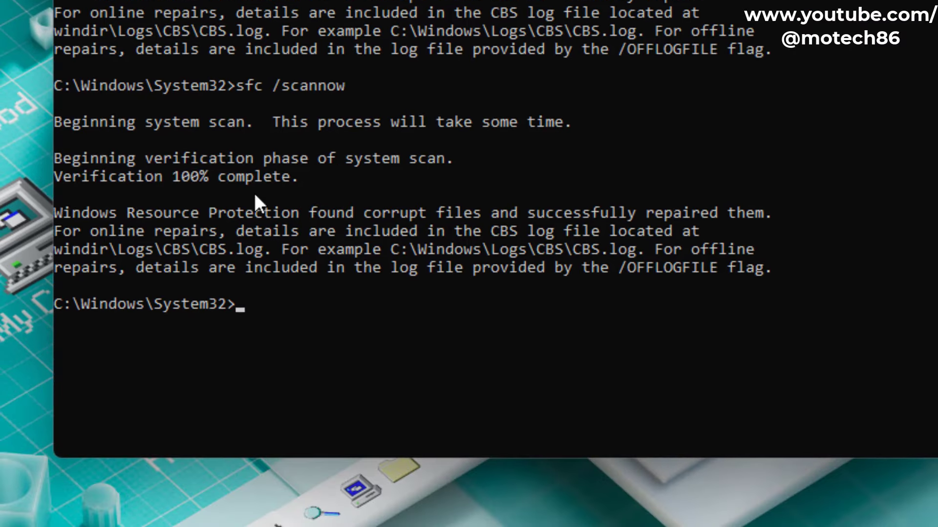
scroll(381, 237, "up", 1)
scroll(381, 237, "down", 1)
left_click_drag(764, 211, 198, 288)
left_click_drag(695, 200, 448, 278)
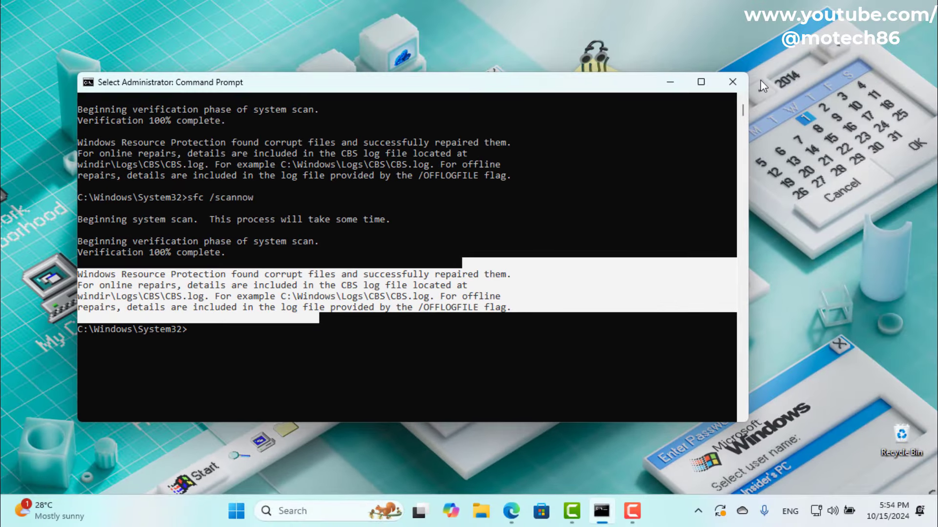
left_click(732, 82)
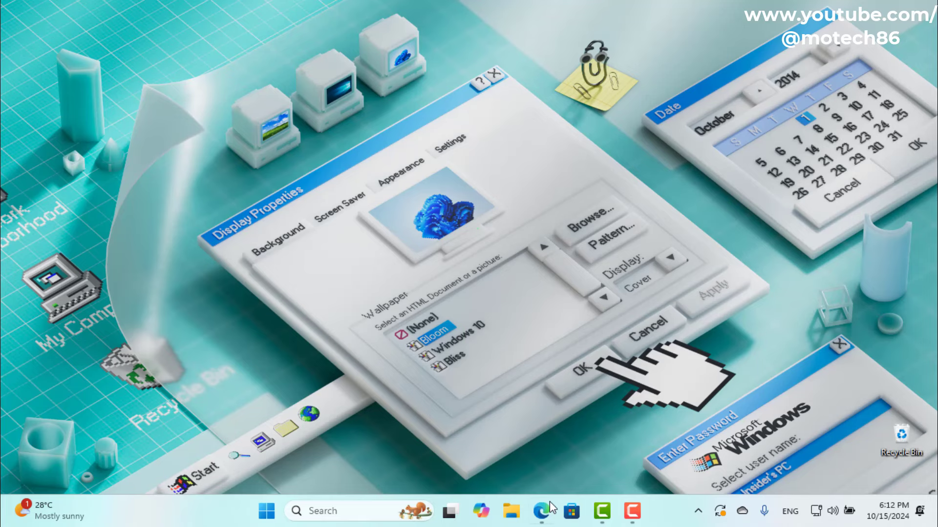
Switch to Edge, translate the Windows 11 24H2 known issues page into Arabic, and open the Easy Anti-Cheat issue in a new tab
left_click(550, 503)
left_click(478, 452)
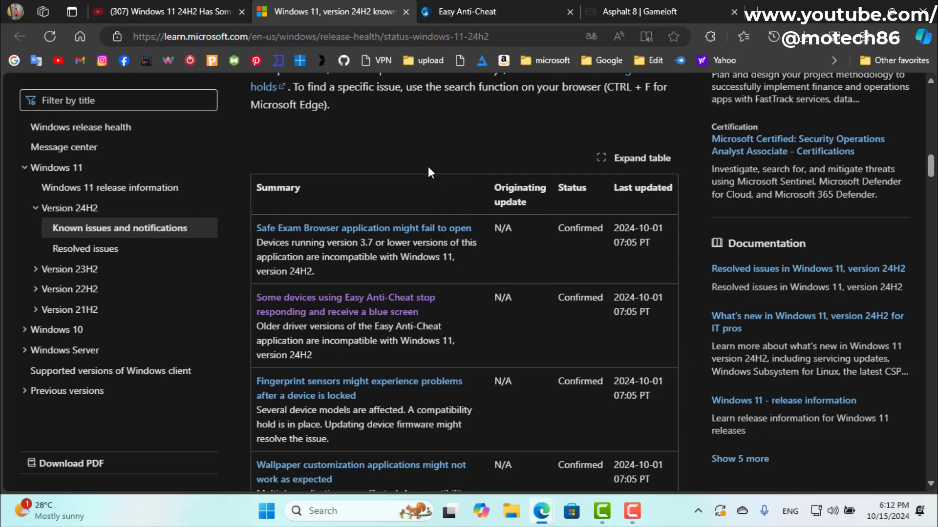
right_click(407, 143)
key("Escape")
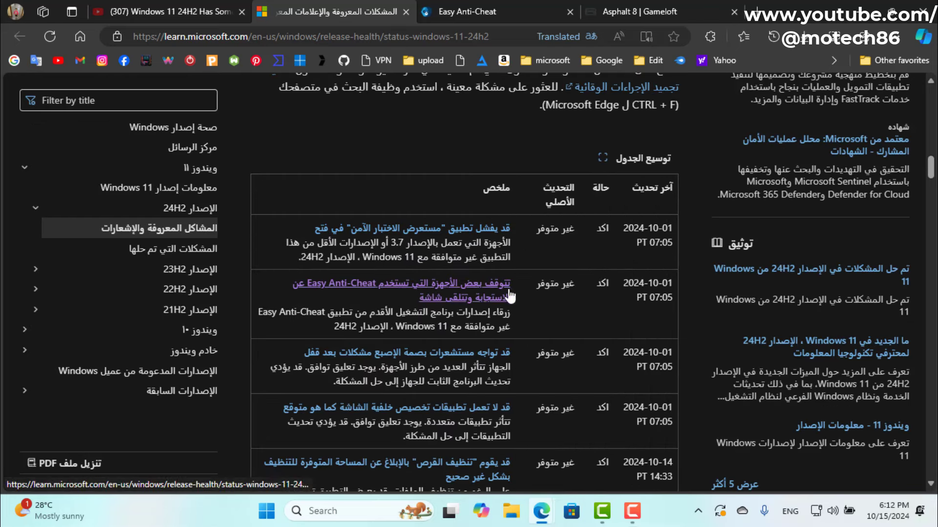
right_click(453, 290)
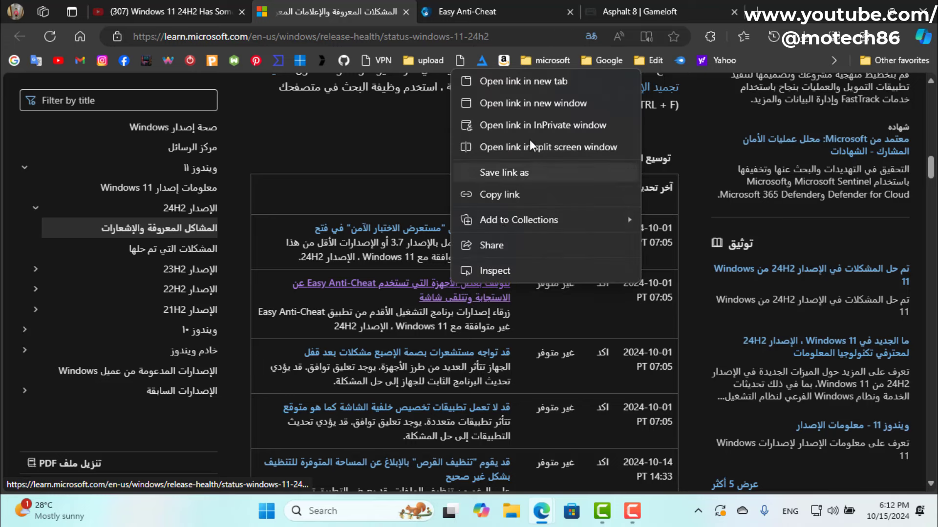
left_click(533, 79)
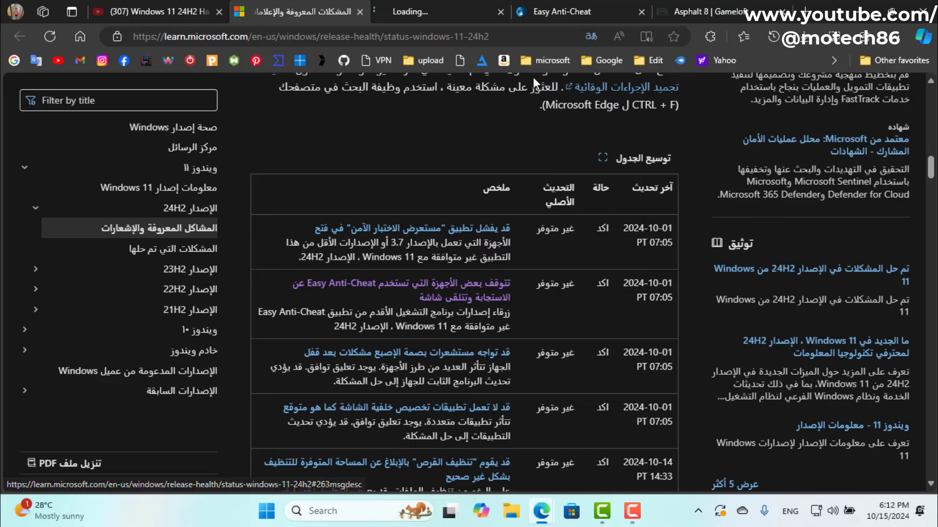
Translate the Easy Anti-Cheat issue page into Arabic and mark the MEMORY_MANAGEMENT error name in its description
left_click(441, 6)
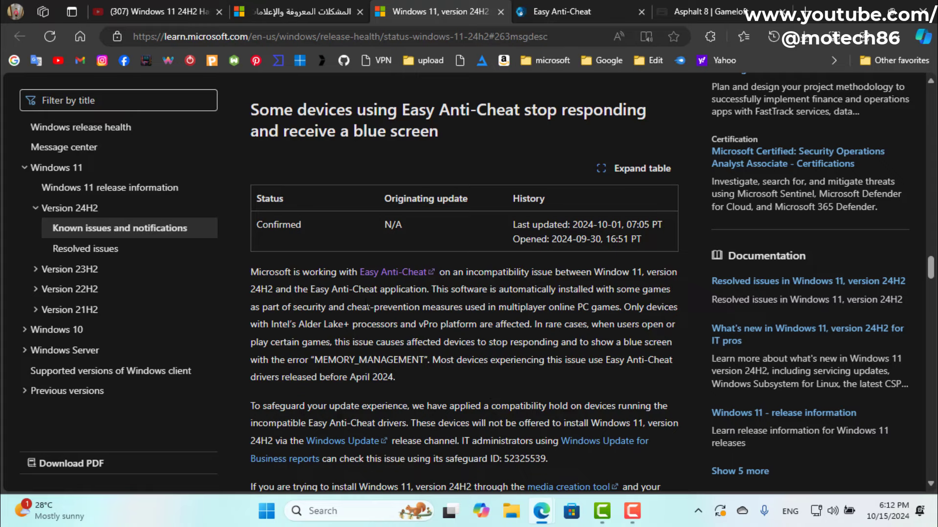
right_click(454, 387)
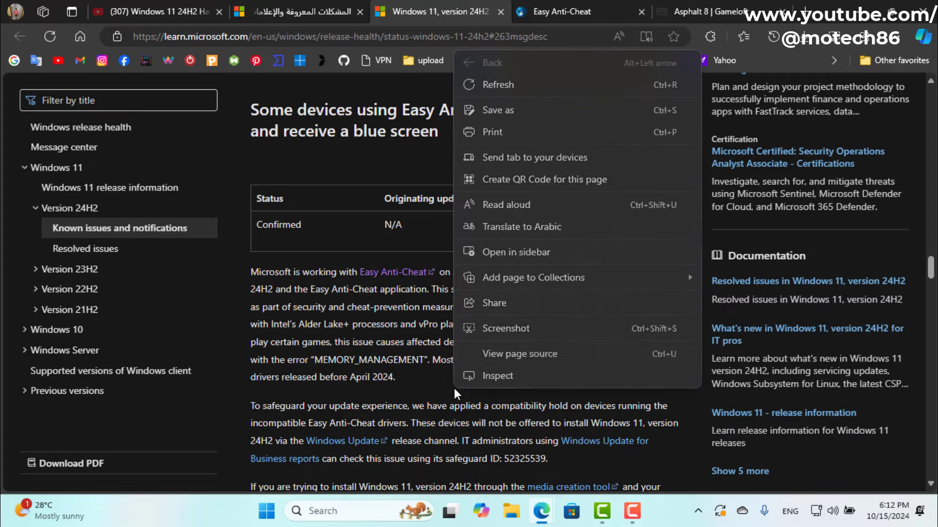
left_click(573, 225)
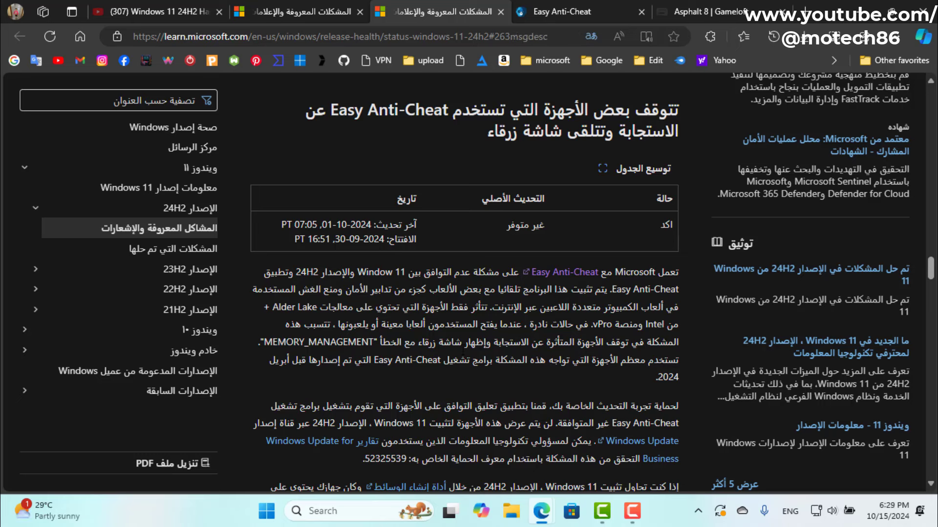
left_click_drag(373, 341, 277, 342)
left_click(318, 230)
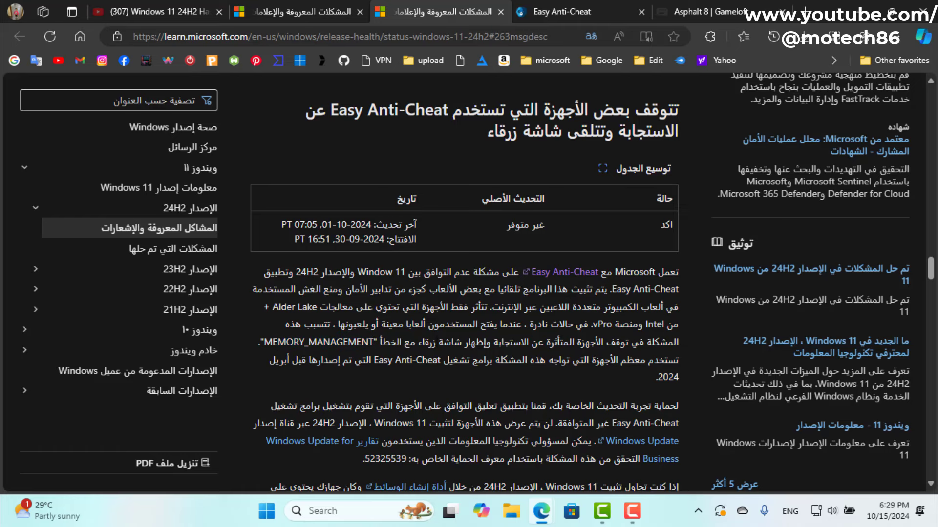
Switch to the Easy Anti-Cheat website and examine its service description and the list of protected games
left_click(569, 11)
scroll(345, 258, "down", 15)
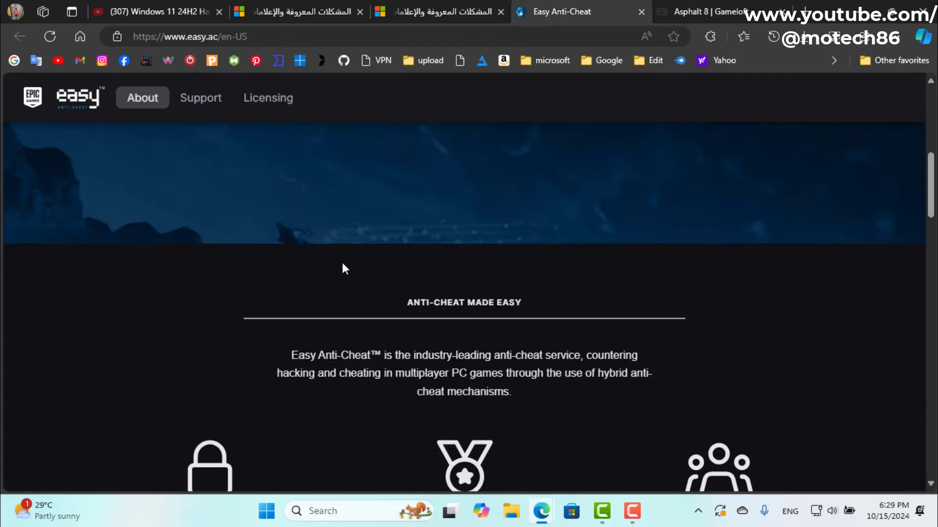
scroll(344, 278, "down", 1)
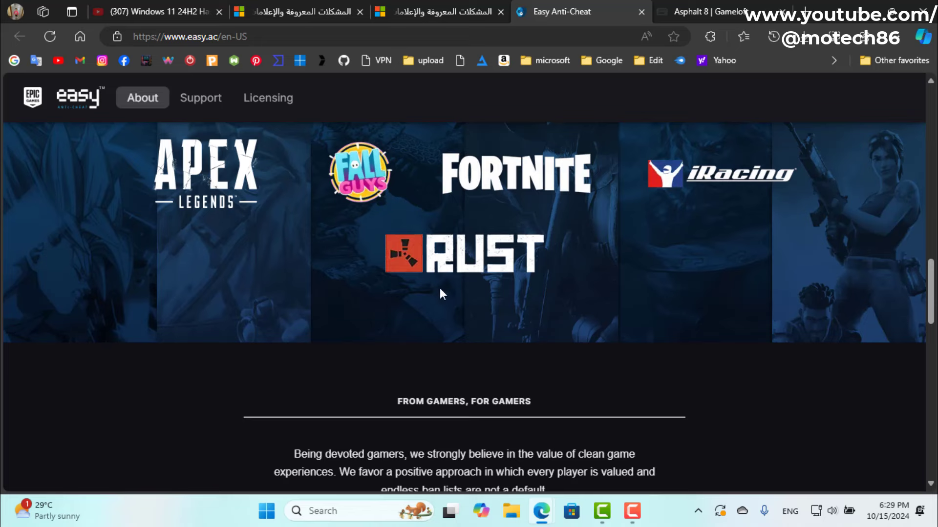
scroll(474, 251, "up", 4)
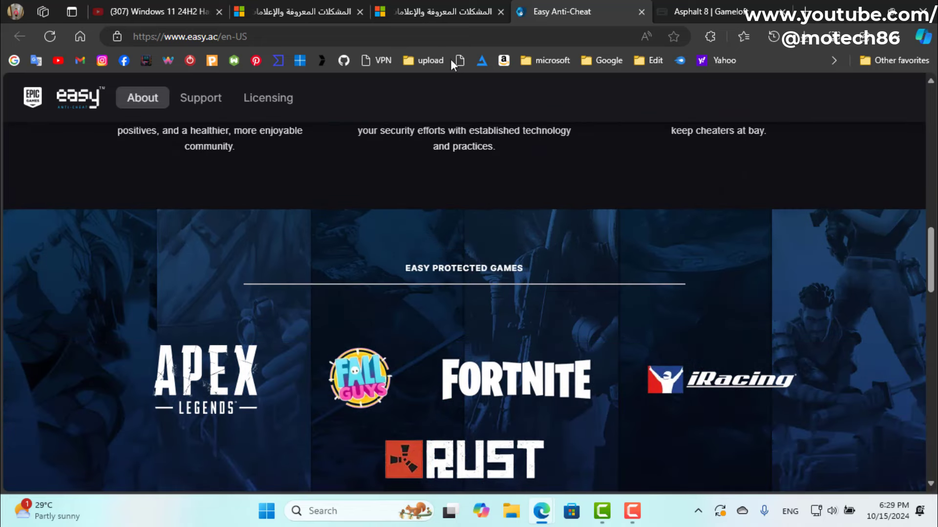
Return to the translated Easy Anti-Cheat issue, highlight the MEMORY_MANAGEMENT error name again, and clear the highlight
left_click(435, 15)
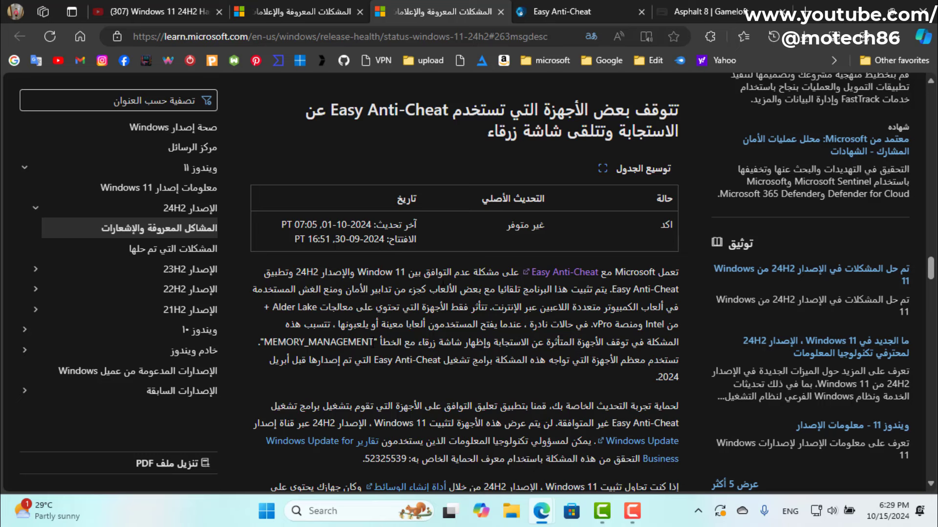
left_click_drag(373, 341, 264, 342)
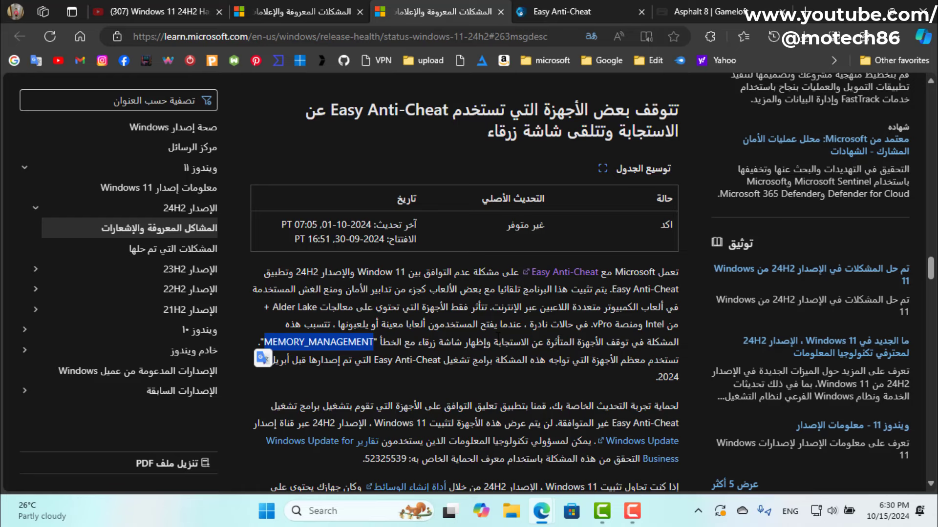
key("Escape")
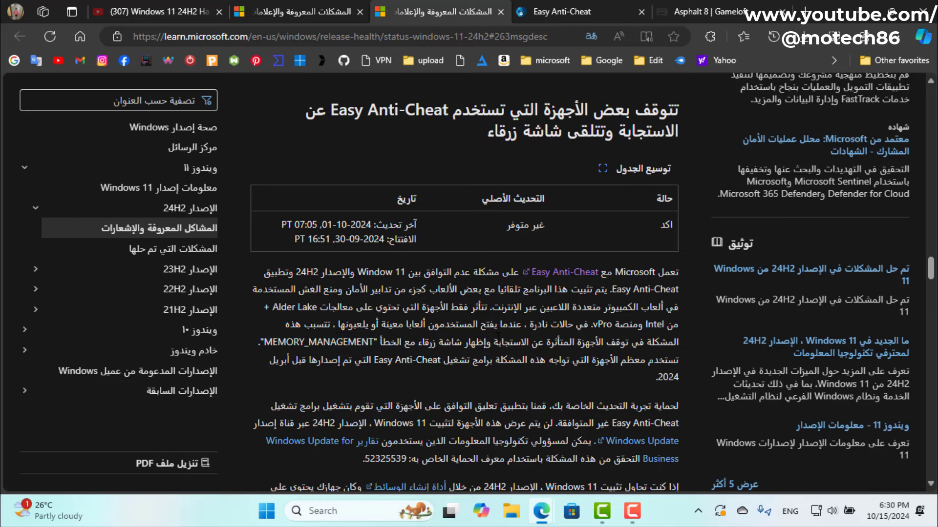
Go back to the translated known issues table and open the Asphalt 8 issue in a new tab
left_click(318, 12)
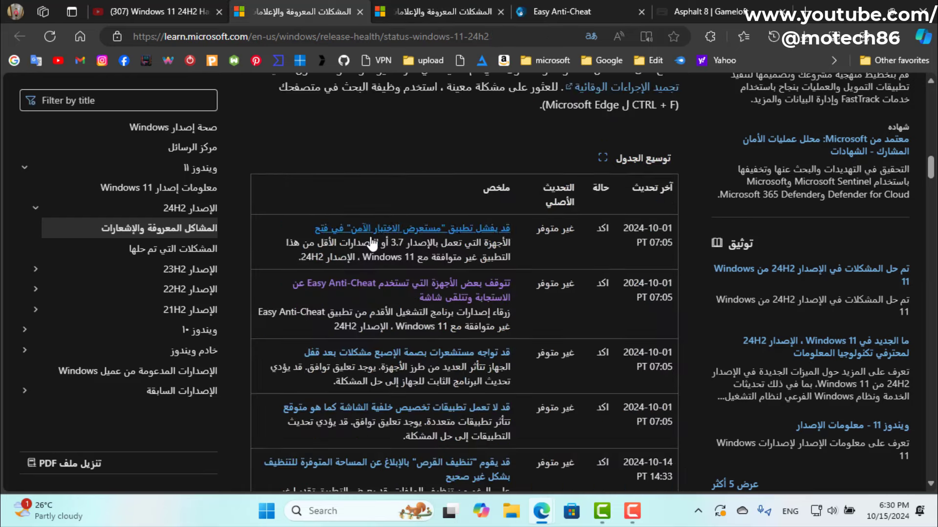
scroll(372, 244, "down", 5)
scroll(372, 245, "down", 2)
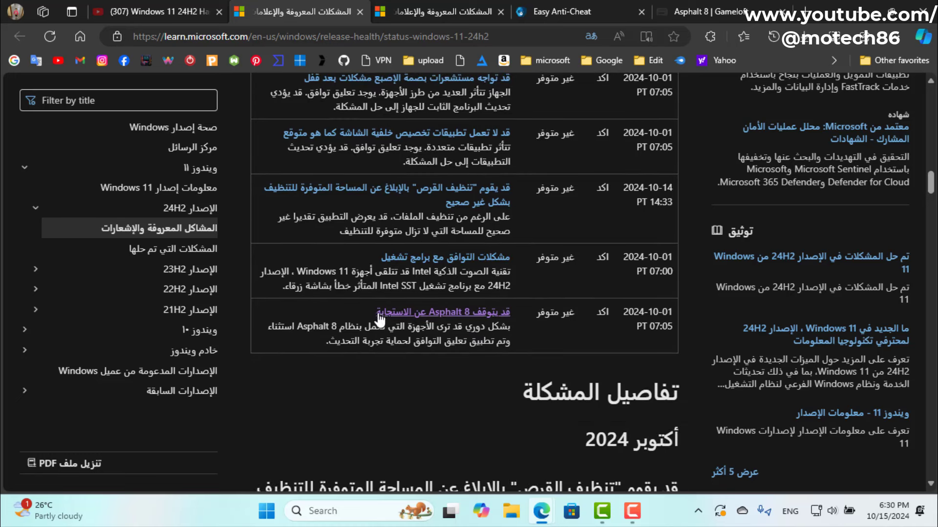
right_click(438, 313)
left_click(495, 113)
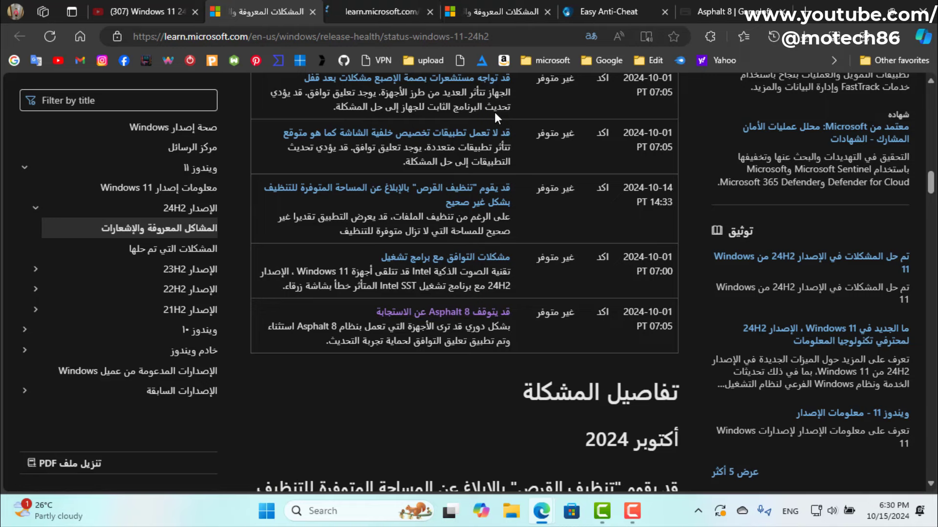
Switch to the Asphalt 8 issue page and translate it into Arabic
left_click(372, 6)
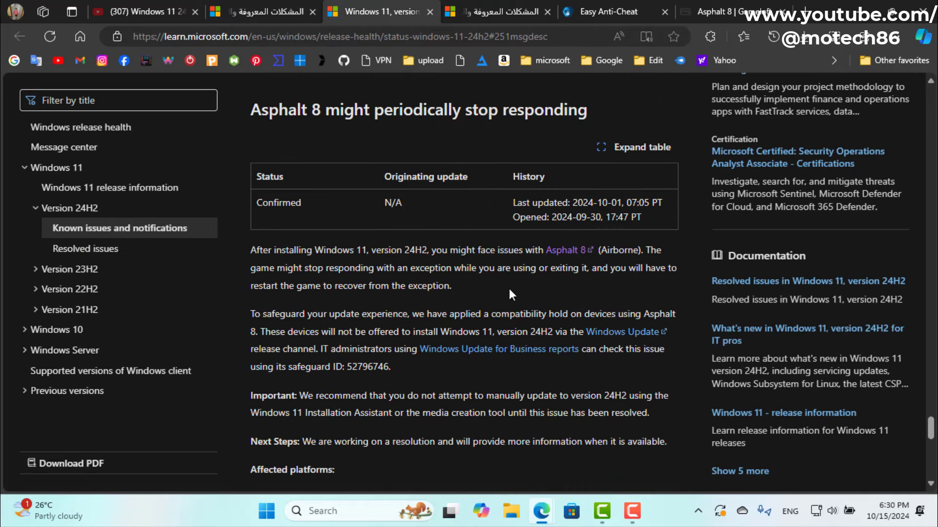
right_click(507, 296)
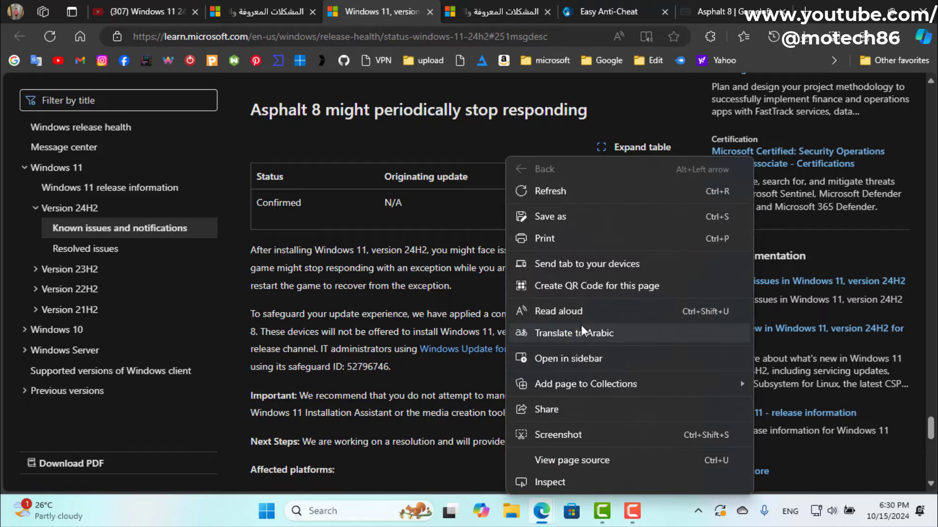
left_click(581, 329)
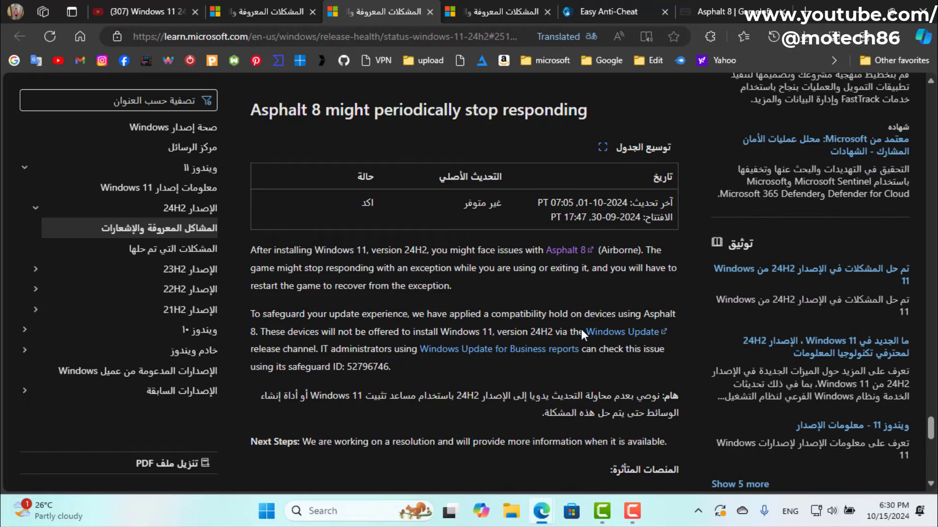